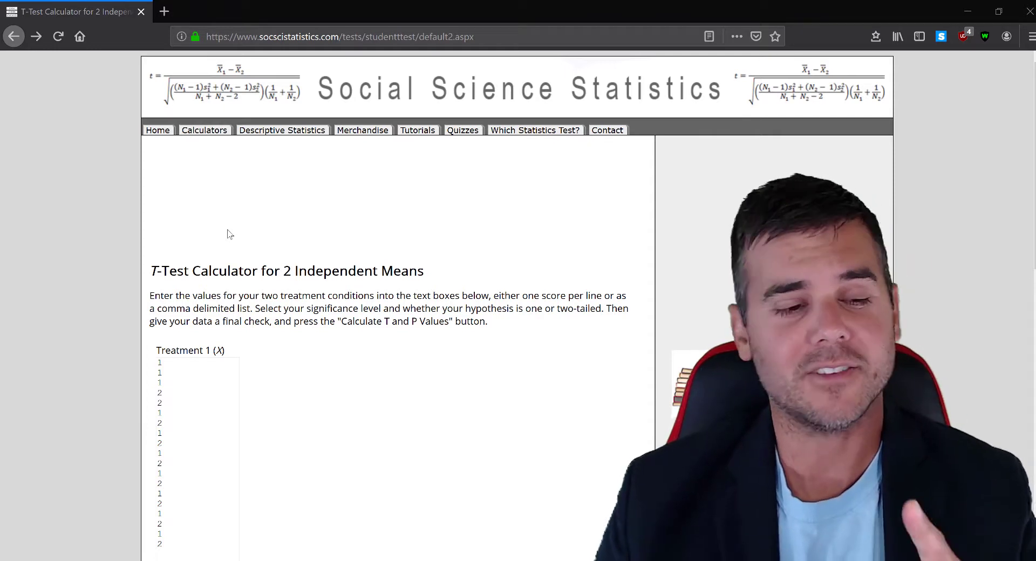
Review the Treatment 1 and Treatment 2 scores and calculate the T and P values at .05 significance, one-tailed.
scroll(222, 275, "down", 3)
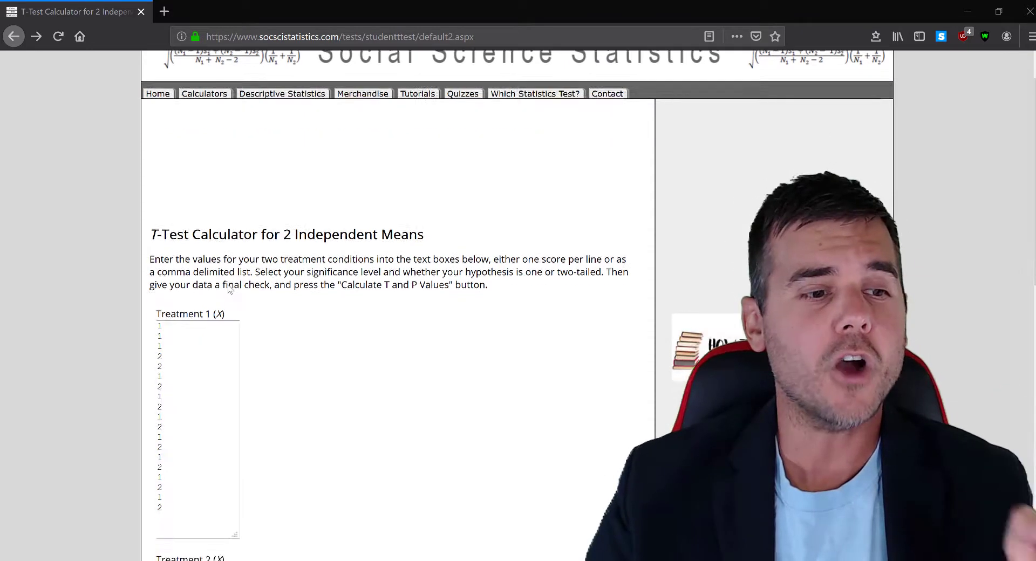
scroll(232, 277, "down", 3)
scroll(284, 285, "down", 3)
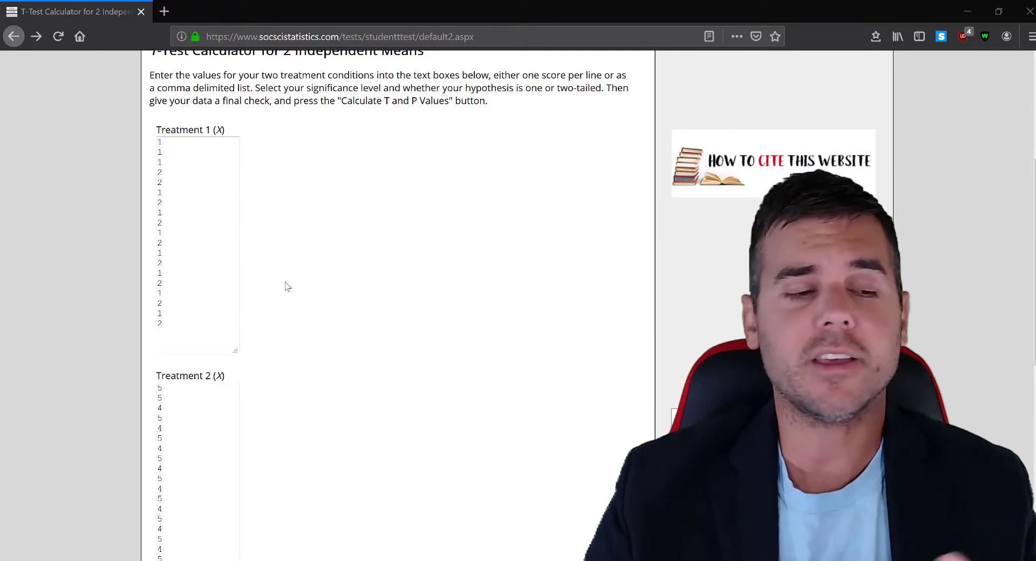
left_click(167, 154)
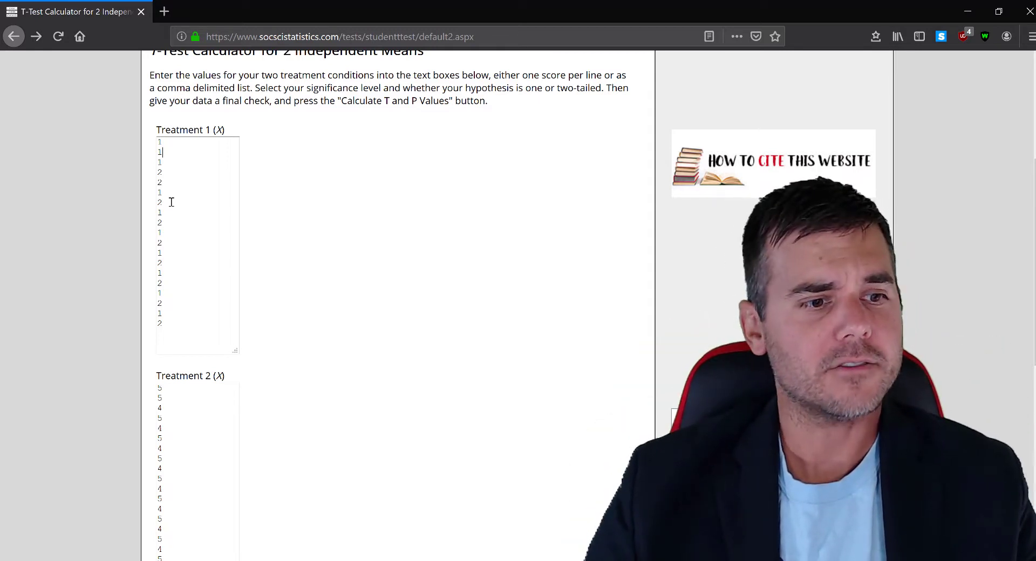
scroll(224, 237, "down", 3)
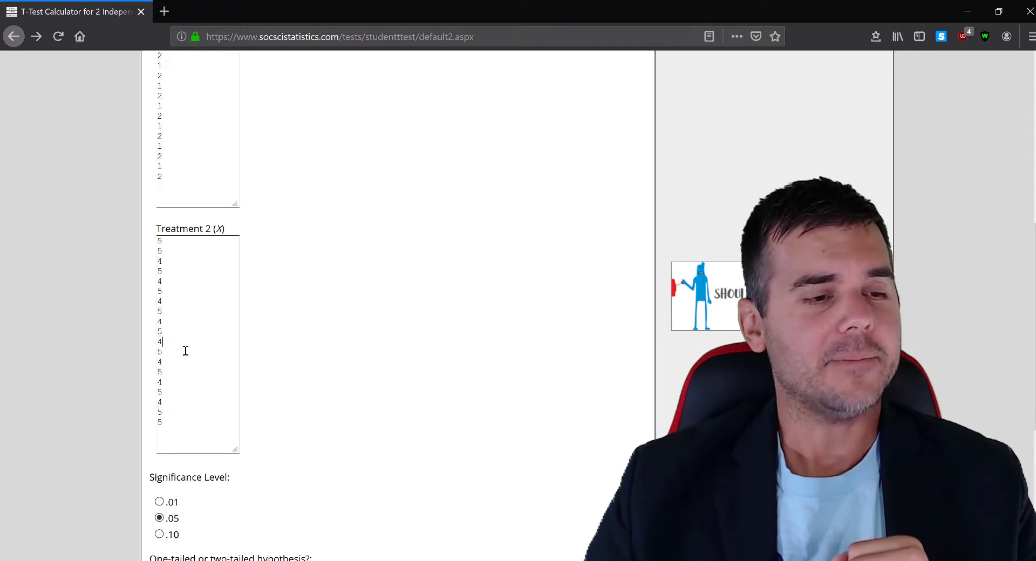
scroll(114, 287, "down", 2)
scroll(99, 278, "down", 2)
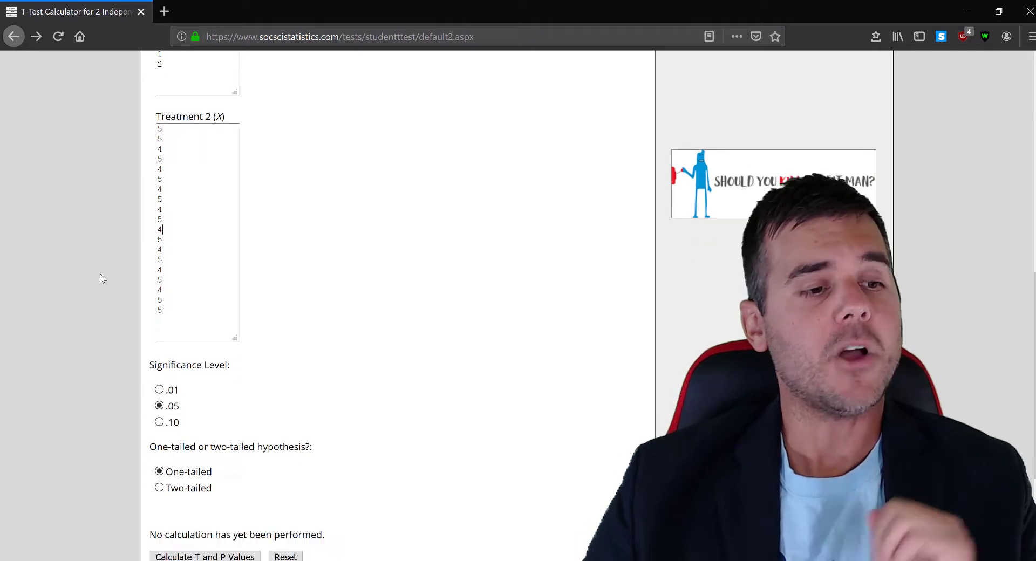
scroll(89, 255, "down", 2)
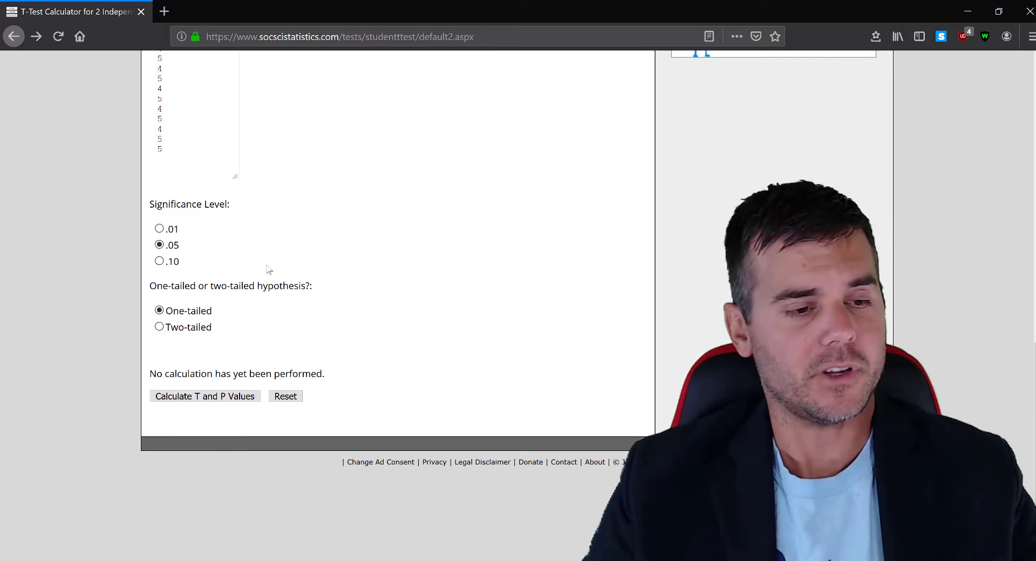
left_click(219, 398)
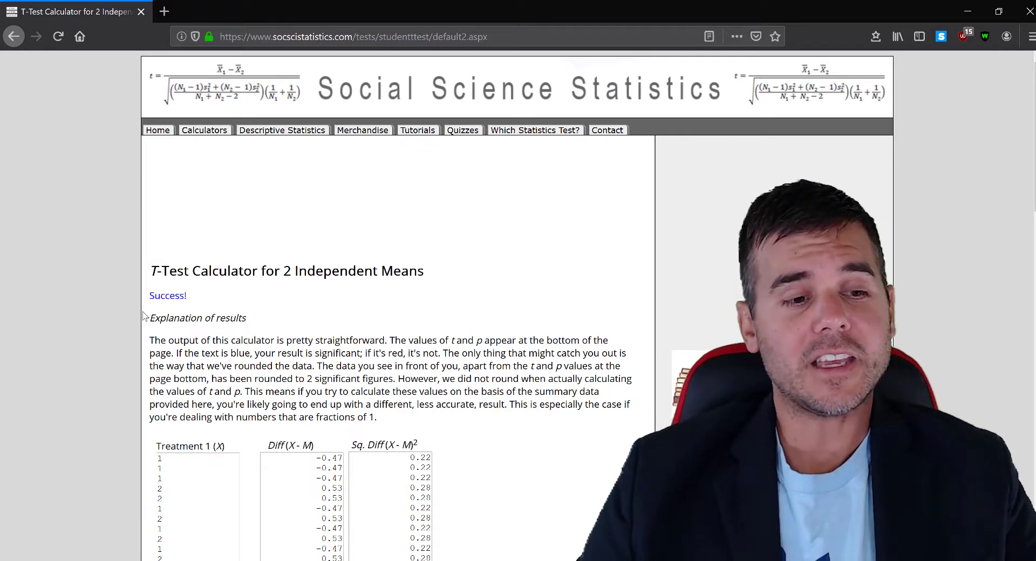
Examine the difference scores calculations, highlighting the means of Treatment 1 and Treatment 2.
scroll(145, 318, "down", 4)
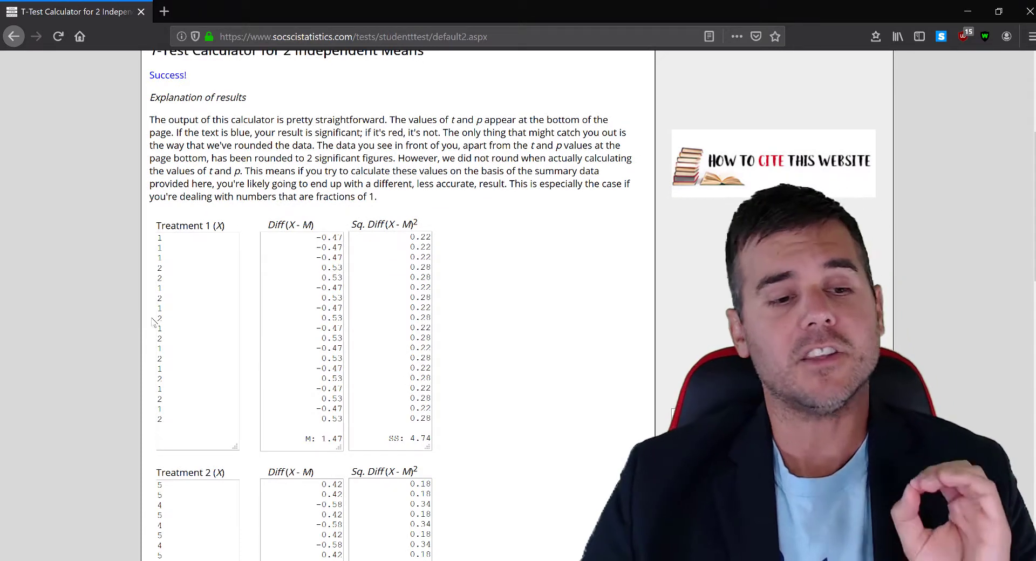
scroll(145, 318, "down", 3)
scroll(148, 320, "down", 5)
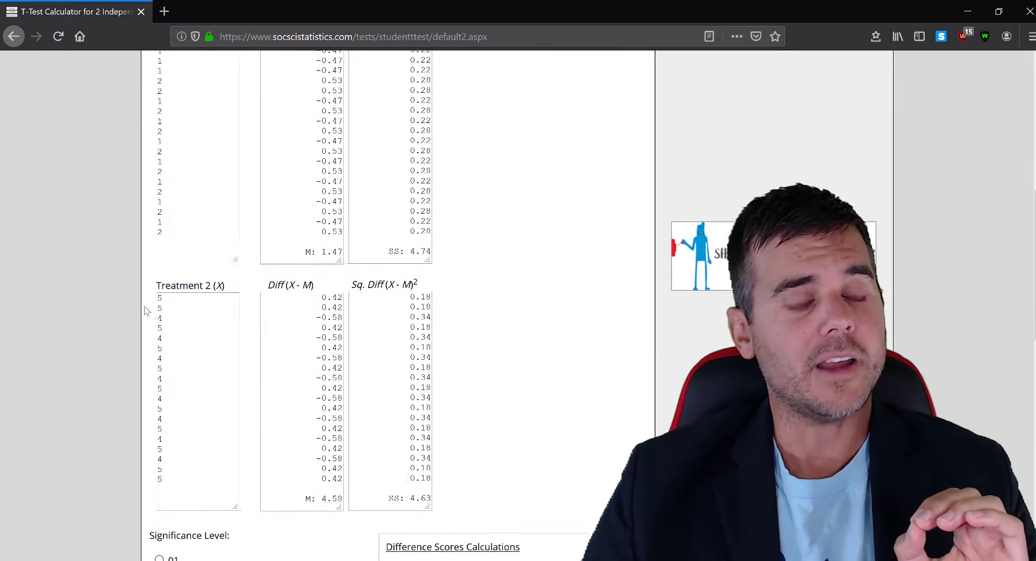
scroll(150, 317, "down", 1)
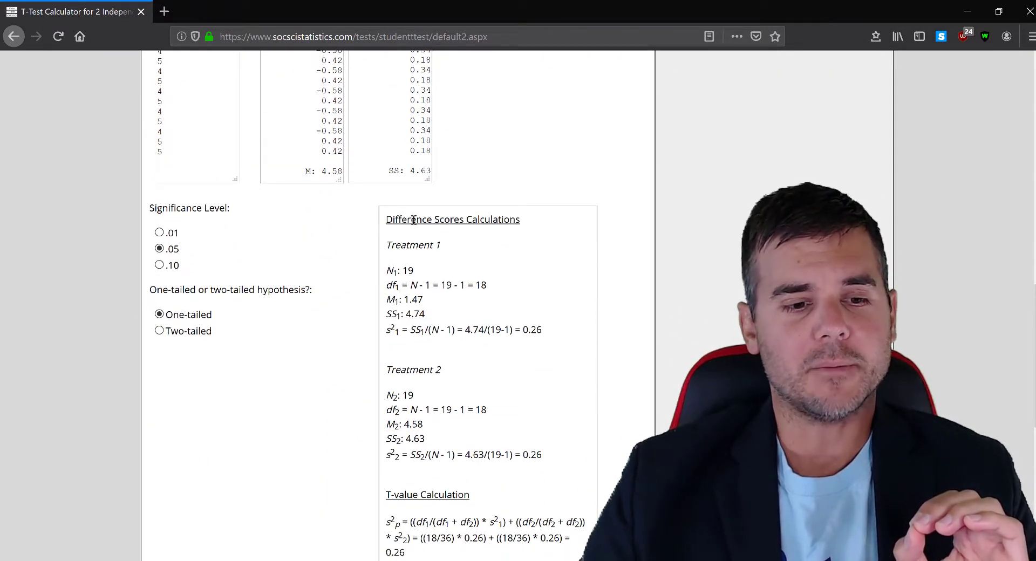
left_click_drag(390, 219, 572, 538)
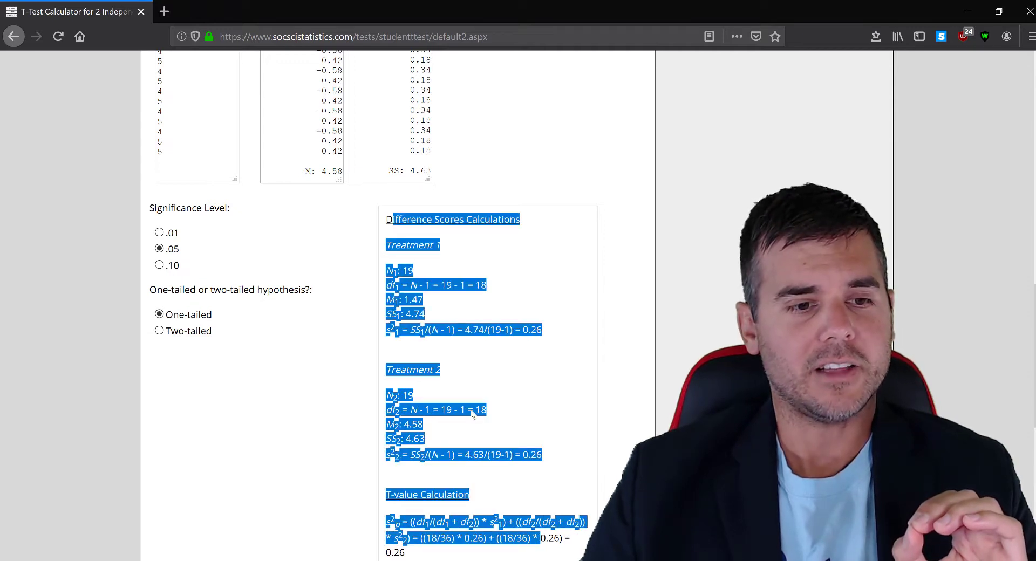
left_click(419, 299)
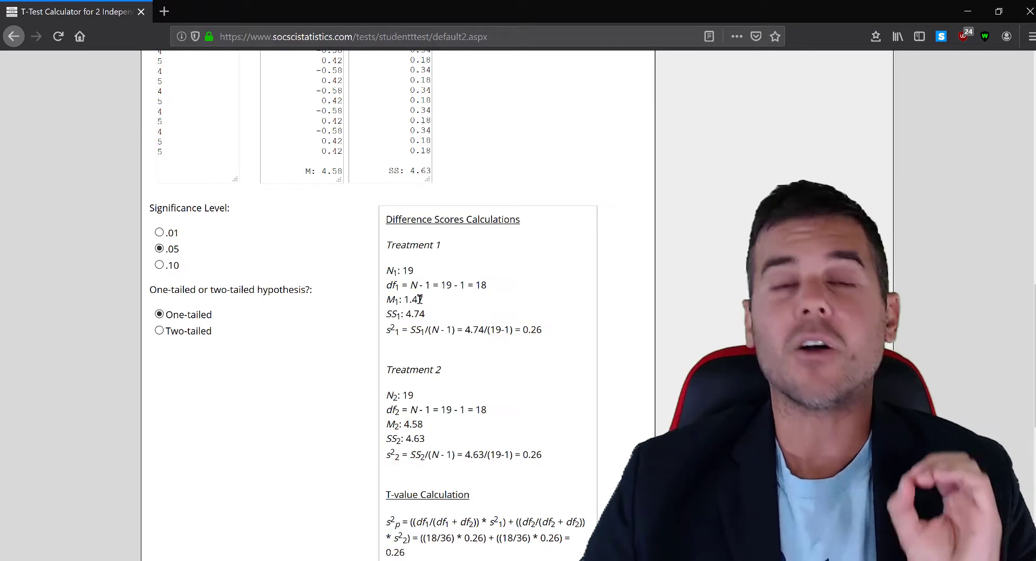
scroll(419, 299, "down", 1)
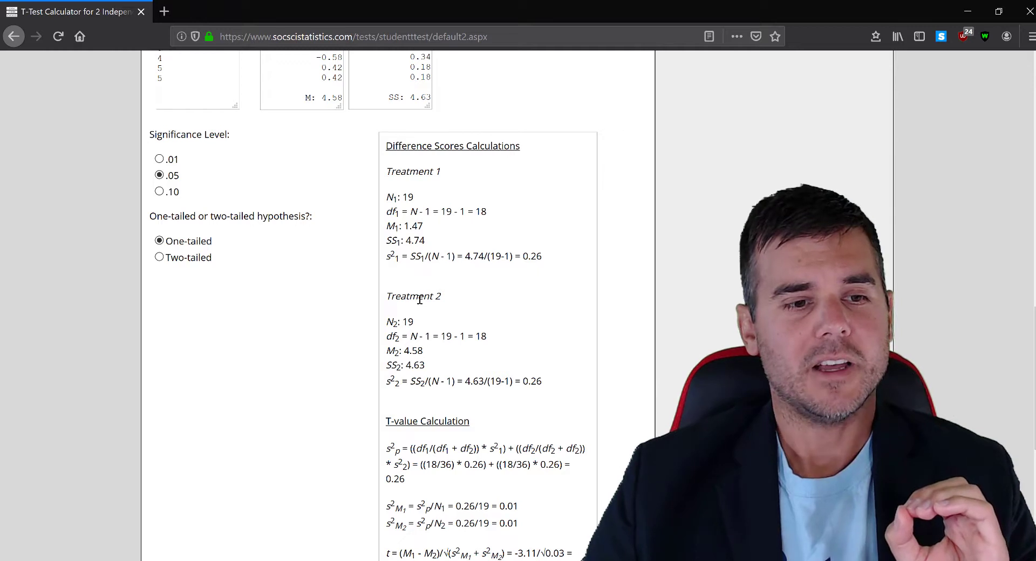
mouse_move(388, 226)
left_mouse_down()
mouse_move(429, 230)
mouse_move(408, 227)
left_mouse_up()
left_click(429, 230)
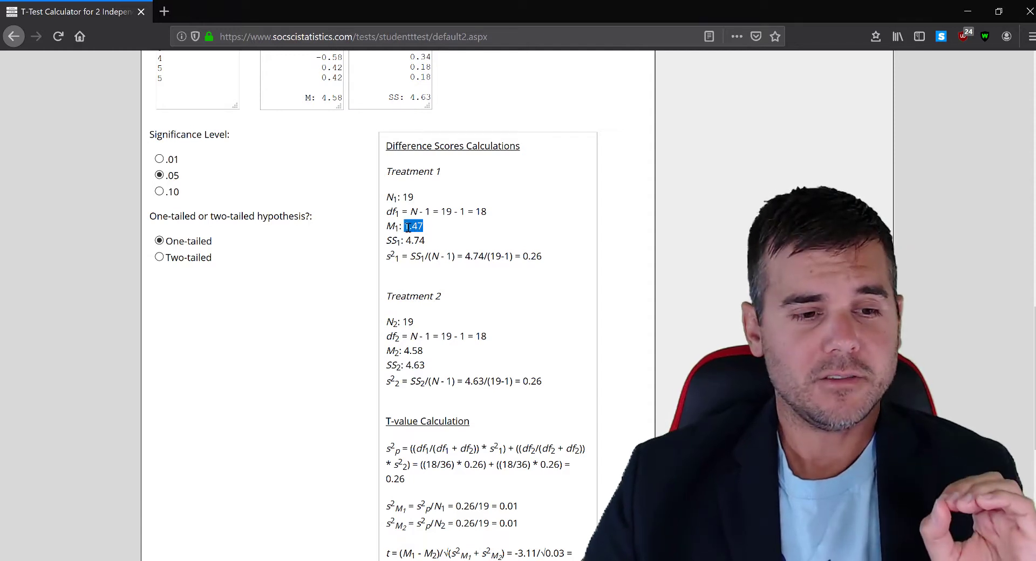
left_click_drag(424, 350, 406, 352)
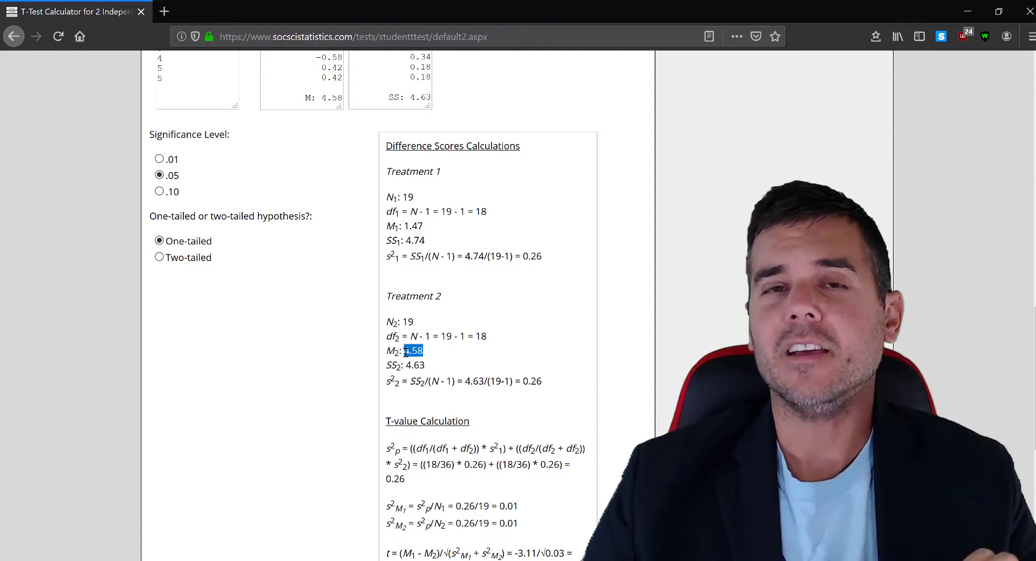
left_click(411, 354)
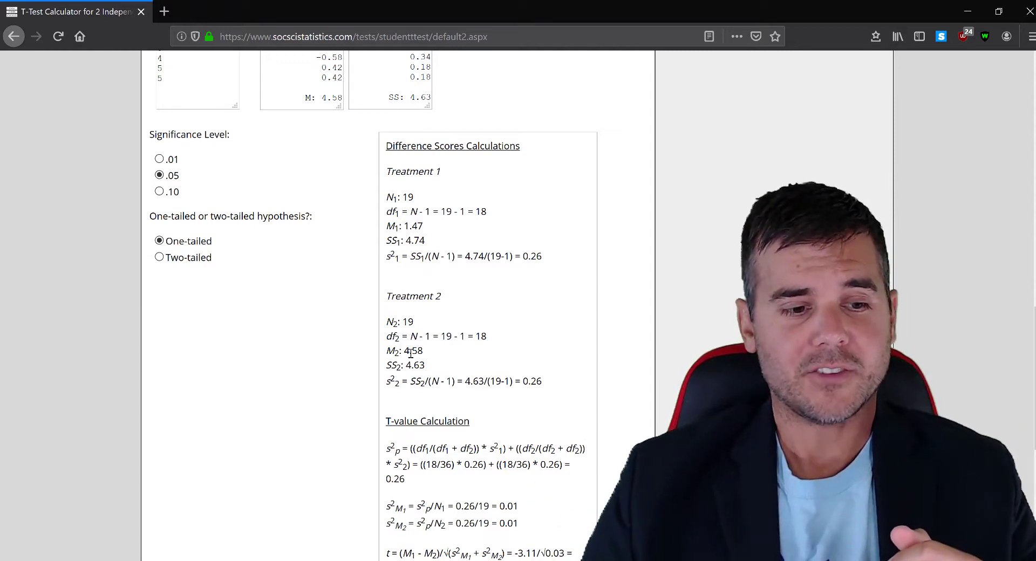
Check the p-value and the significance statement in the t-test result by highlighting them.
scroll(410, 354, "down", 4)
scroll(407, 352, "up", 1)
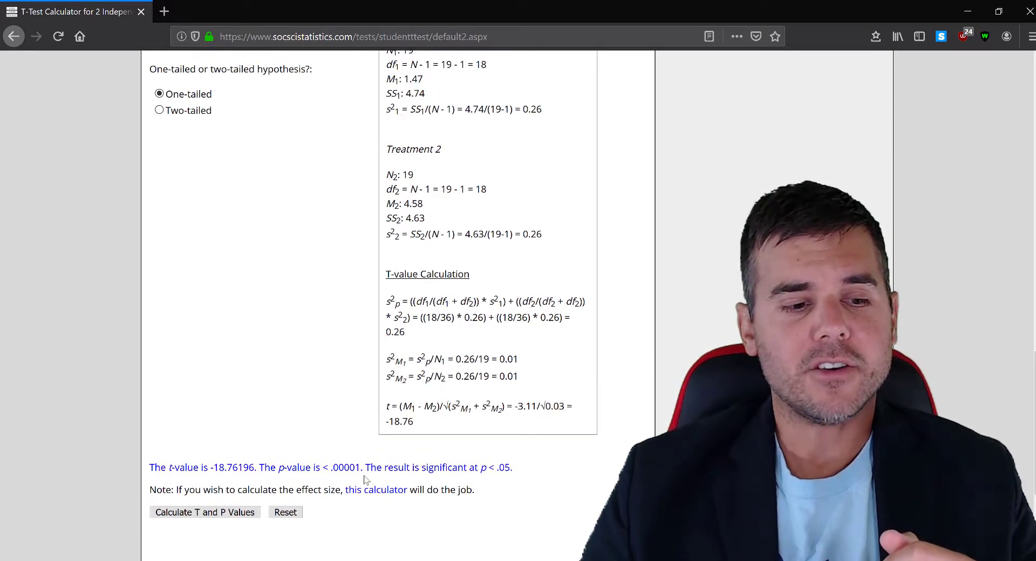
left_click_drag(361, 467, 331, 470)
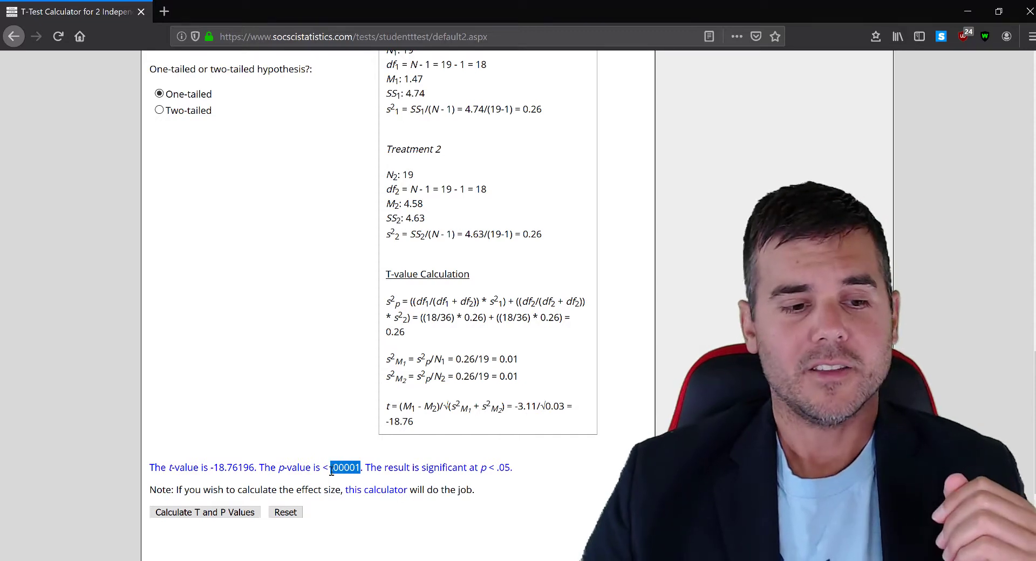
left_click_drag(364, 468, 510, 468)
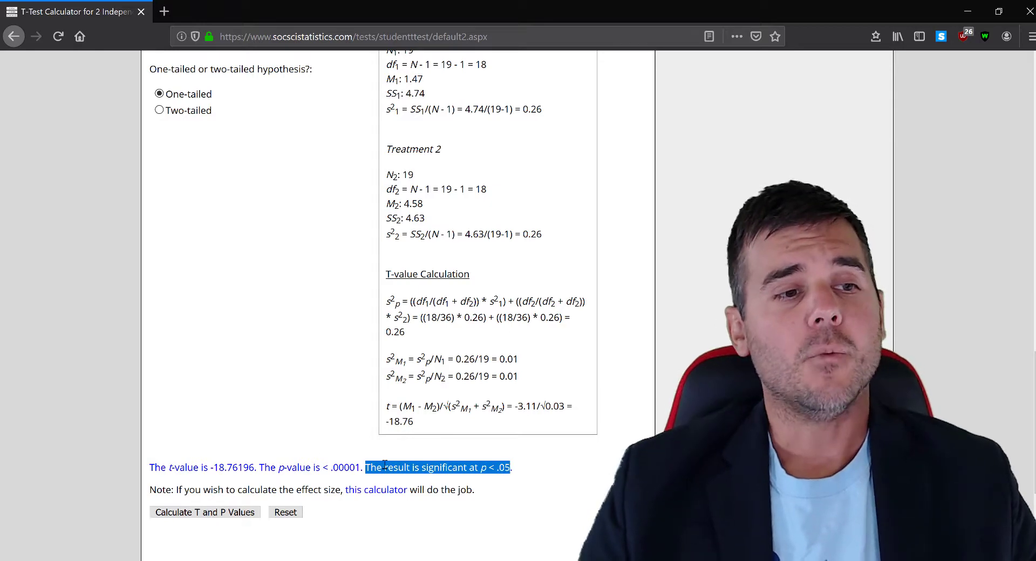
Return to the data entry form and add 50000000 as an extra score at the end of Treatment 1.
scroll(296, 448, "up", 8)
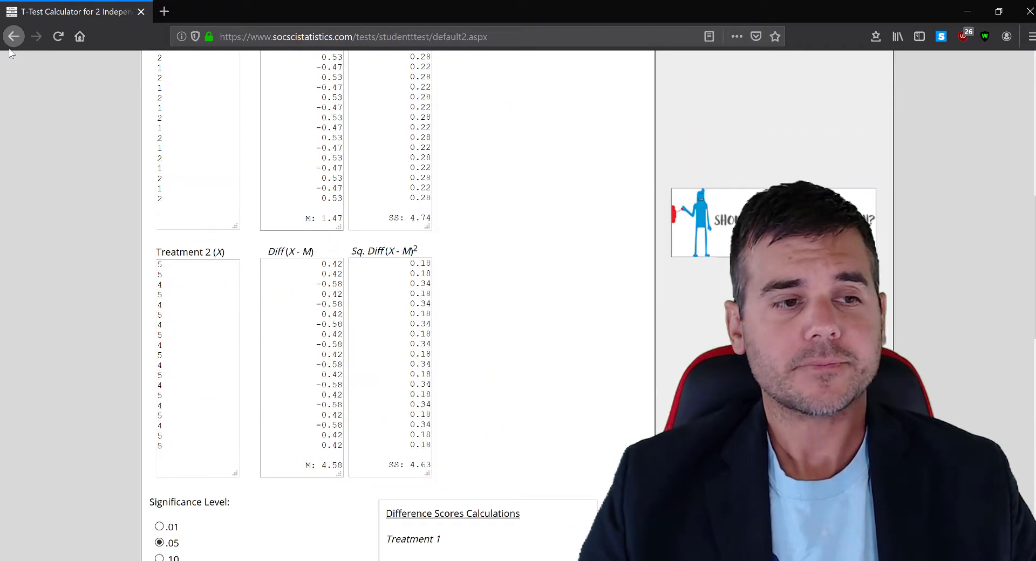
left_click(14, 37)
scroll(108, 252, "up", 5)
scroll(108, 253, "up", 3)
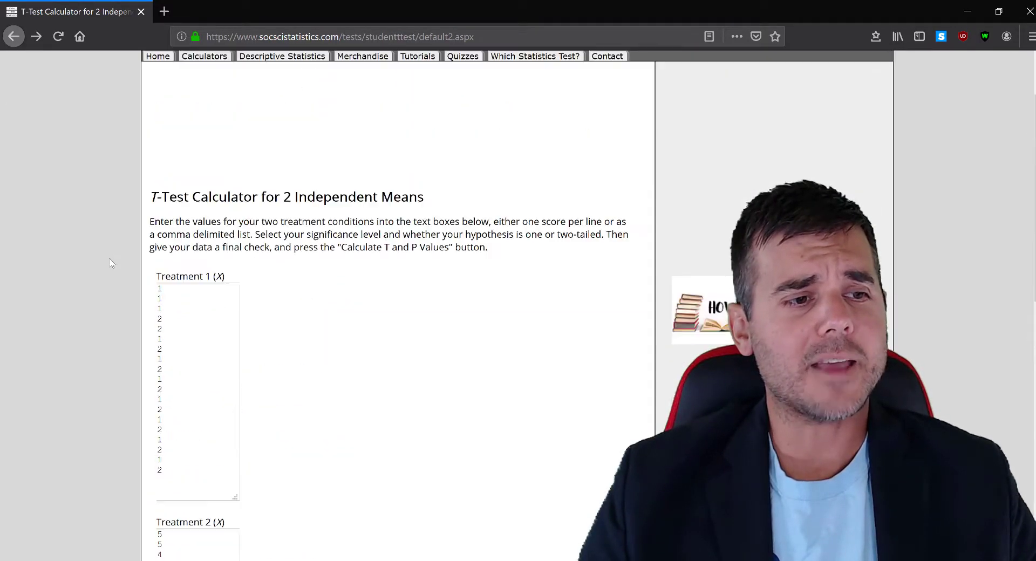
scroll(109, 257, "down", 3)
left_click(190, 203)
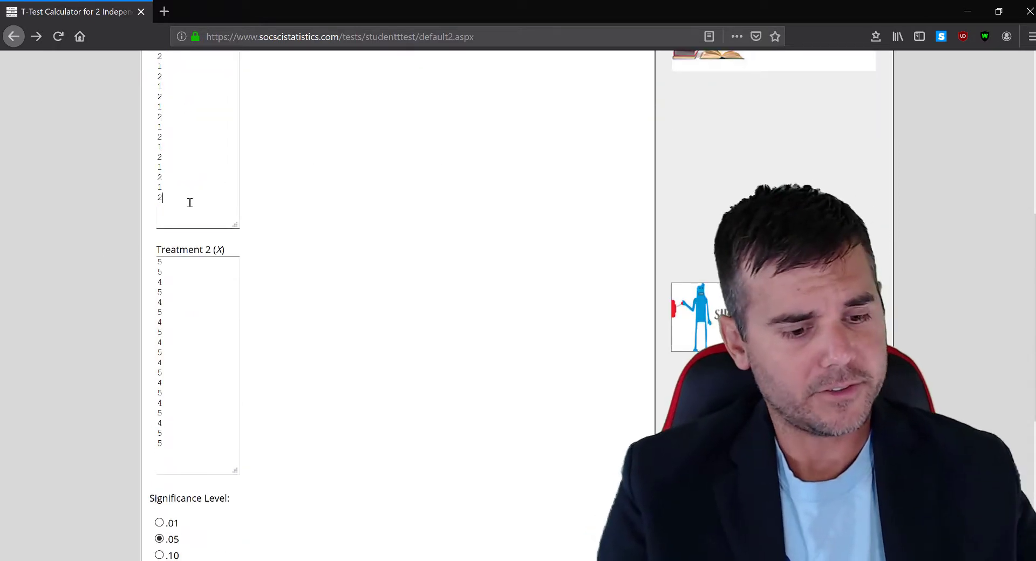
type("50000000")
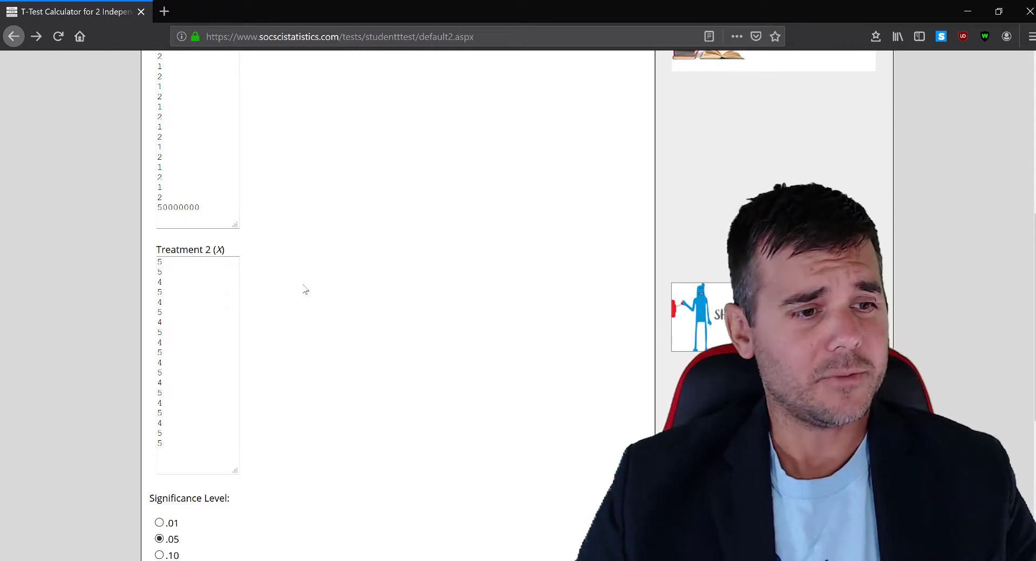
Recalculate the T and P values with the outlier included in Treatment 1.
scroll(313, 297, "up", 4)
scroll(226, 288, "down", 10)
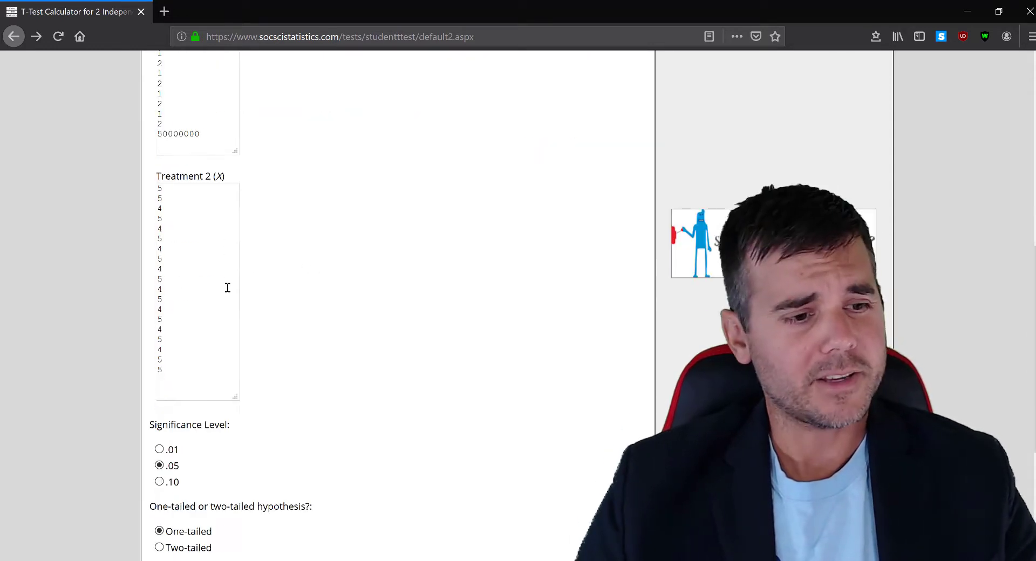
left_click(231, 398)
Compare the Treatment 1 and Treatment 2 means in the calculations that include the outlier.
scroll(492, 381, "down", 15)
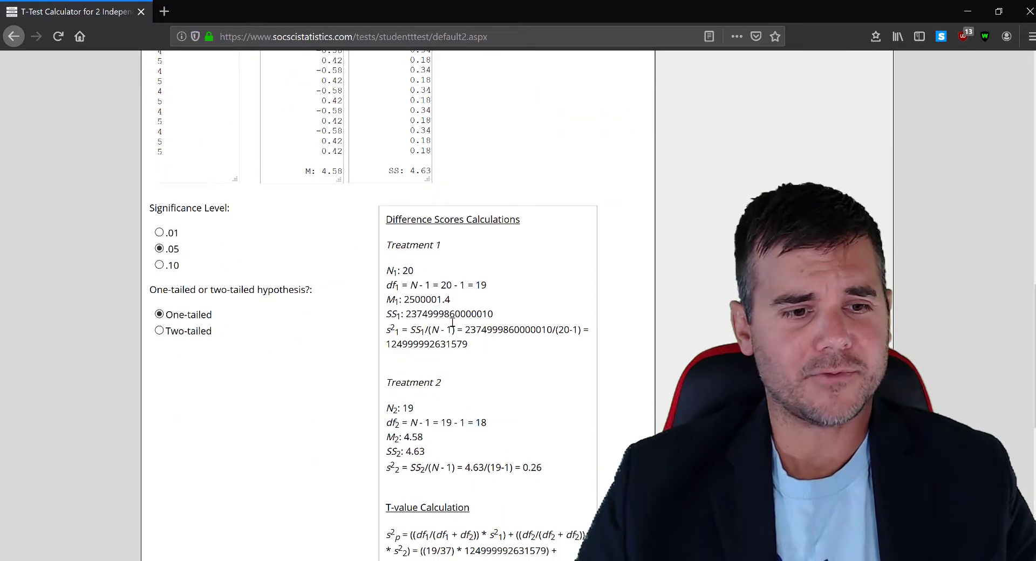
left_click_drag(452, 300, 420, 304)
left_click(420, 302)
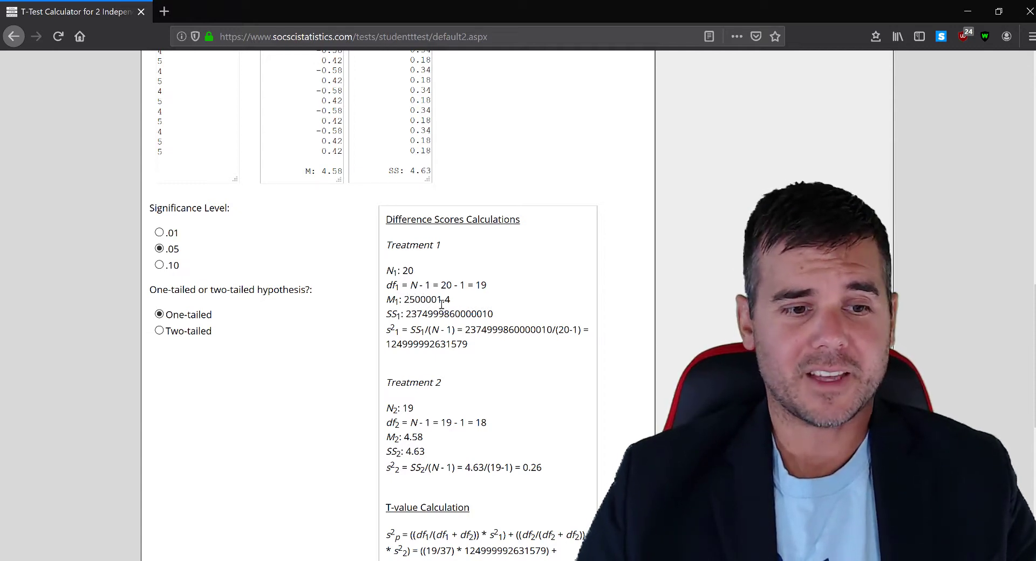
scroll(441, 304, "down", 1)
left_click_drag(427, 364, 405, 363)
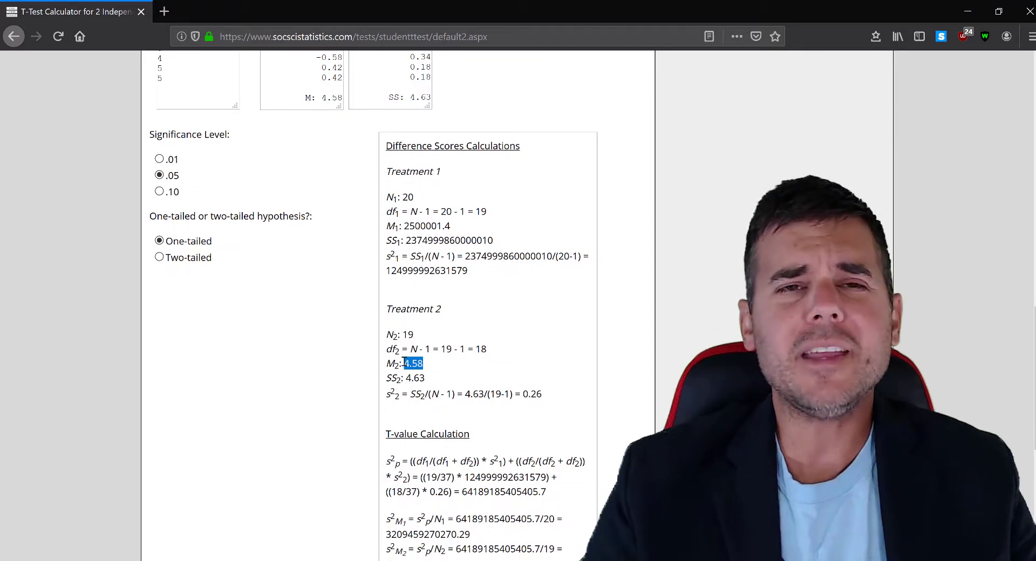
left_click(408, 362)
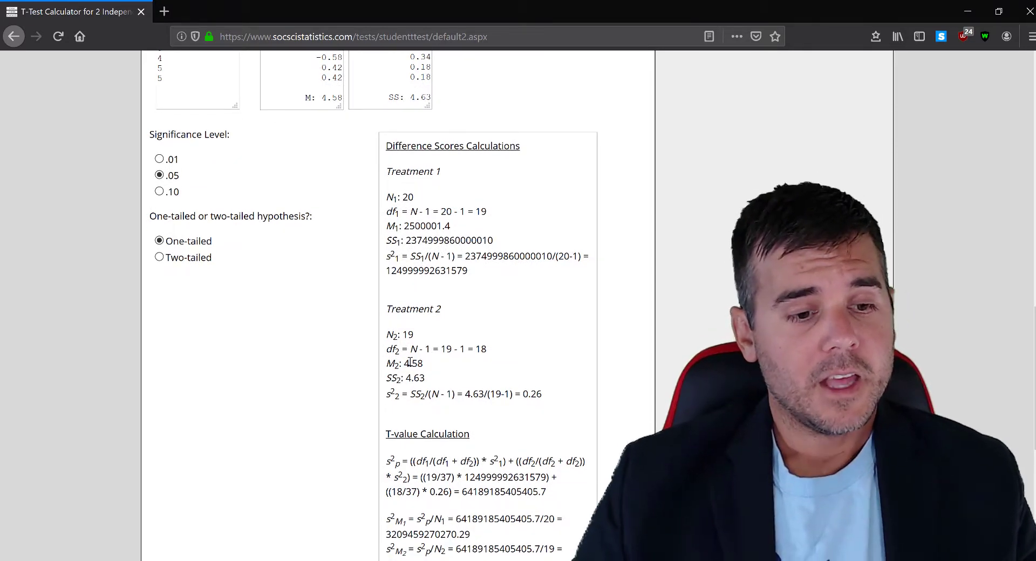
Read the significance statement for the outlier data and look back at the treatment summaries above it.
scroll(410, 362, "down", 3)
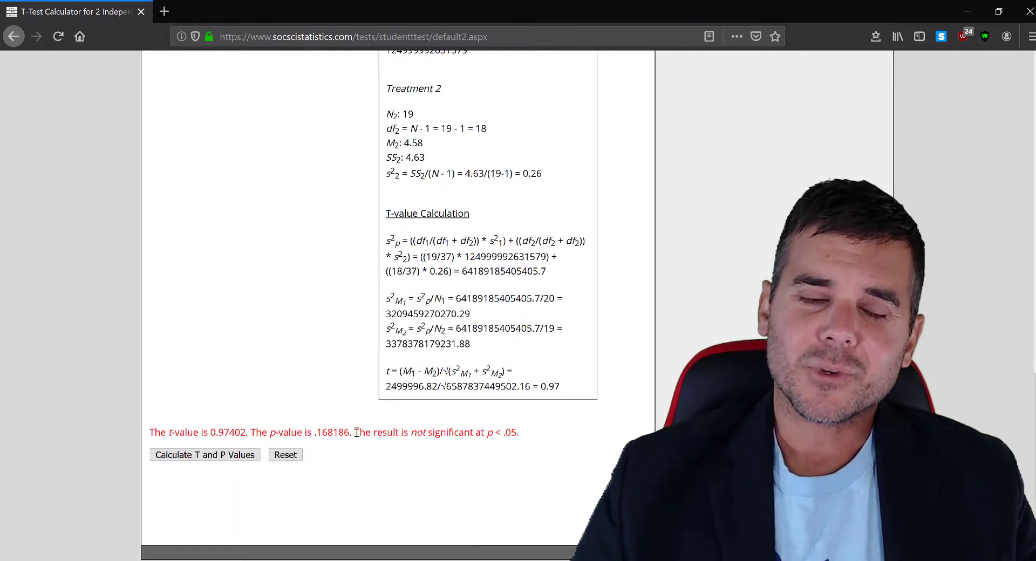
left_click_drag(357, 432, 523, 440)
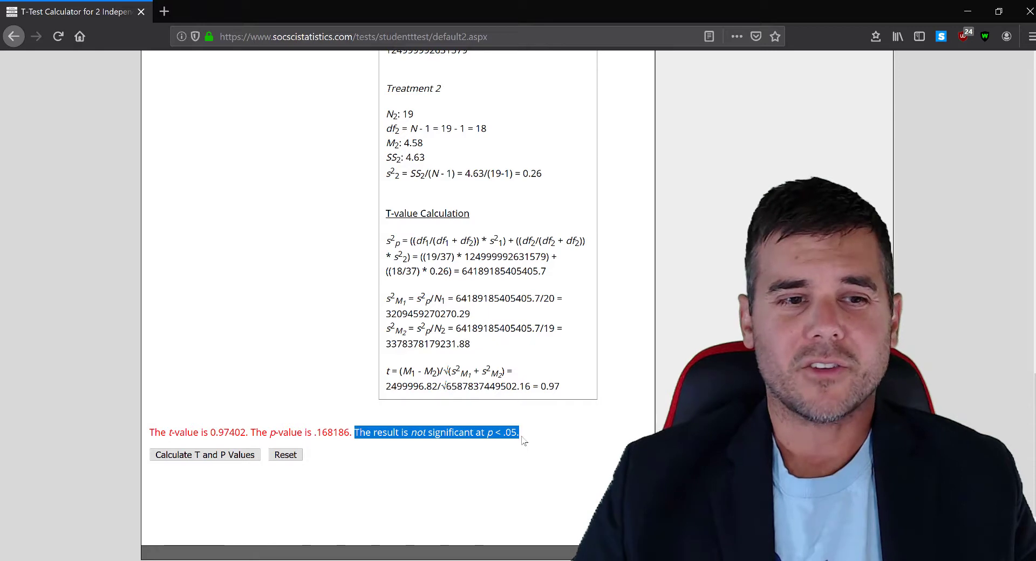
left_click(484, 426)
scroll(438, 302, "up", 2)
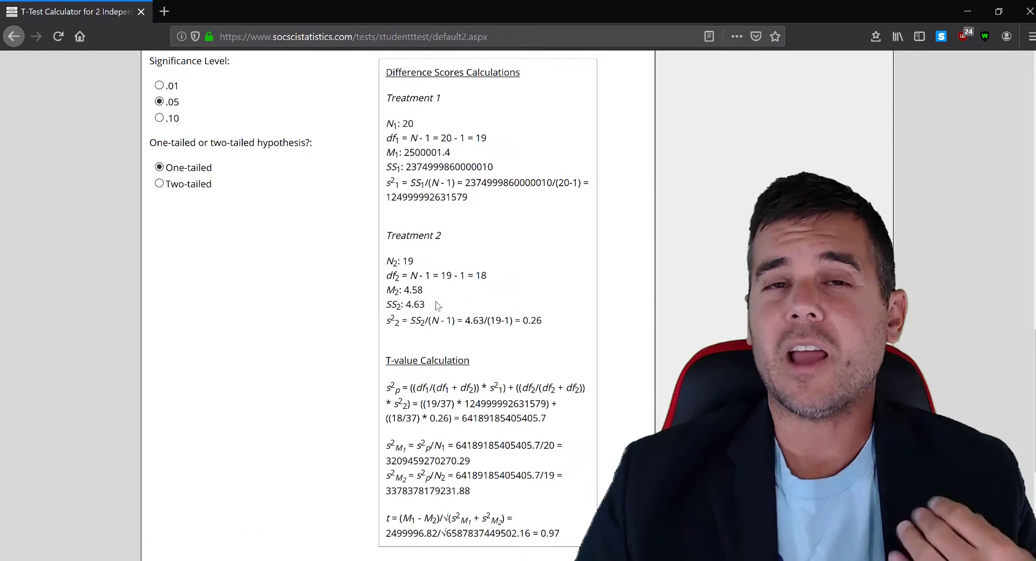
scroll(438, 306, "up", 2)
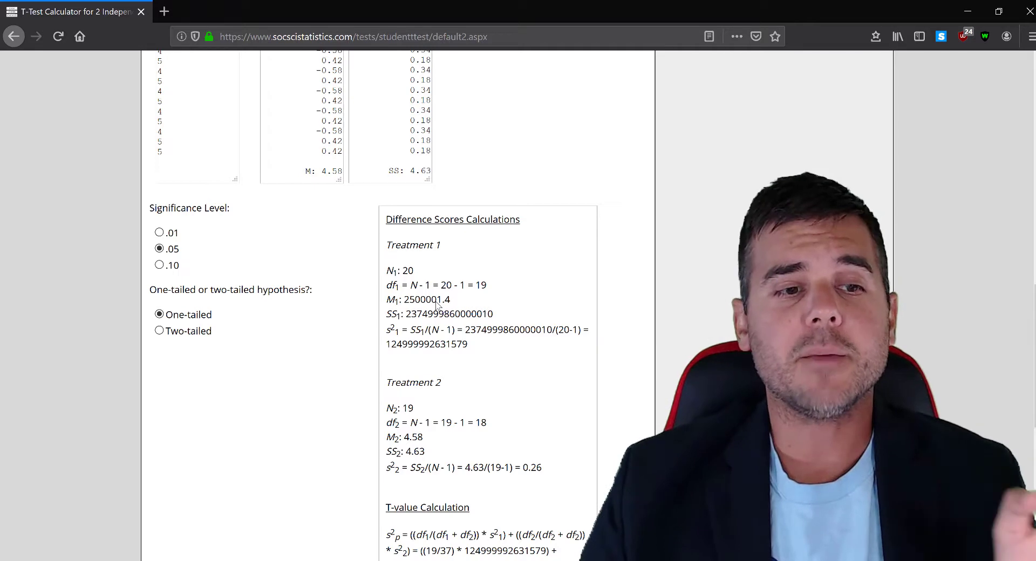
Return to the data entry form and delete the 50000000 outlier from the Treatment 1 scores.
scroll(440, 307, "up", 3)
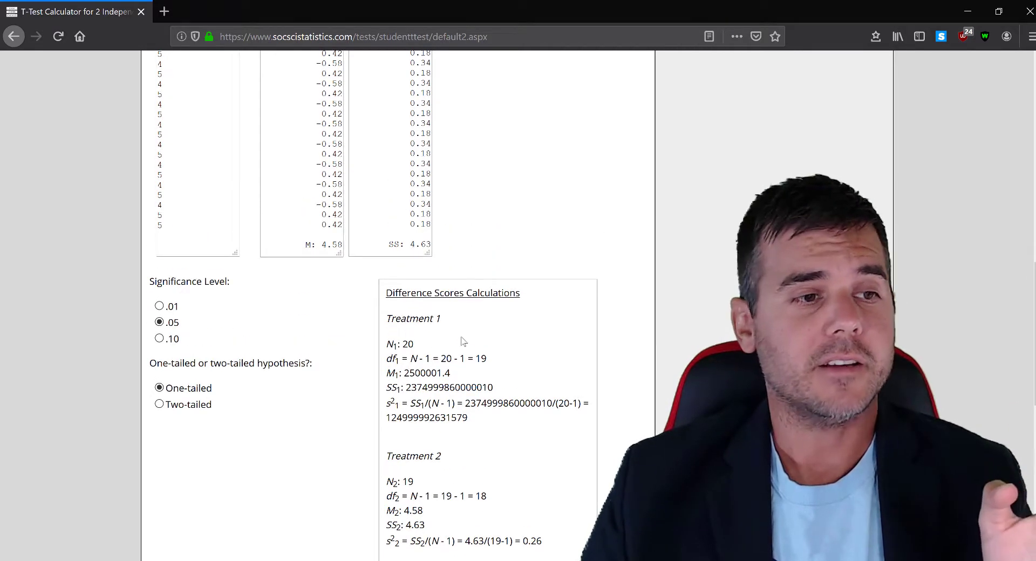
scroll(462, 345, "up", 12)
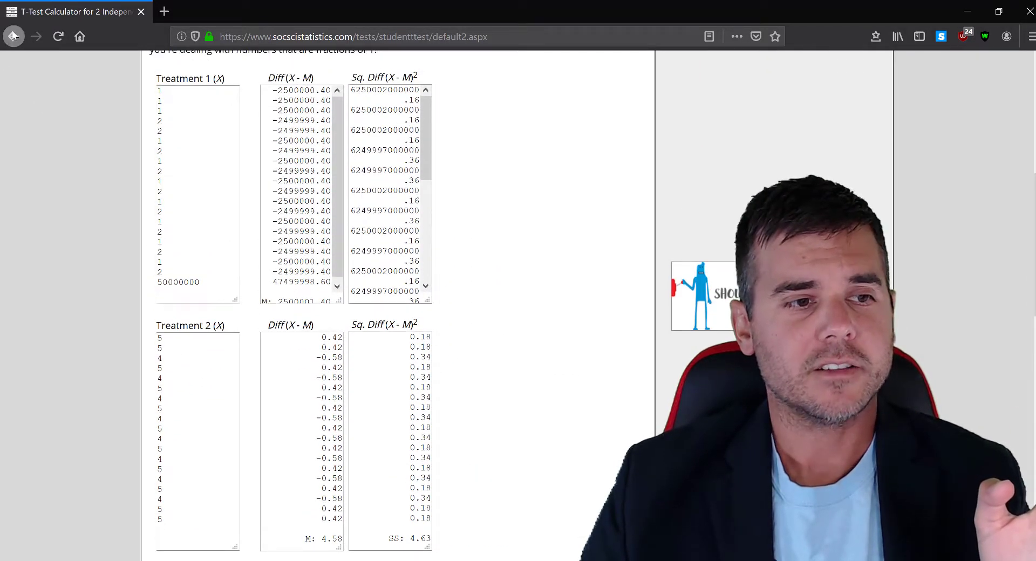
left_click(13, 36)
scroll(48, 241, "up", 10)
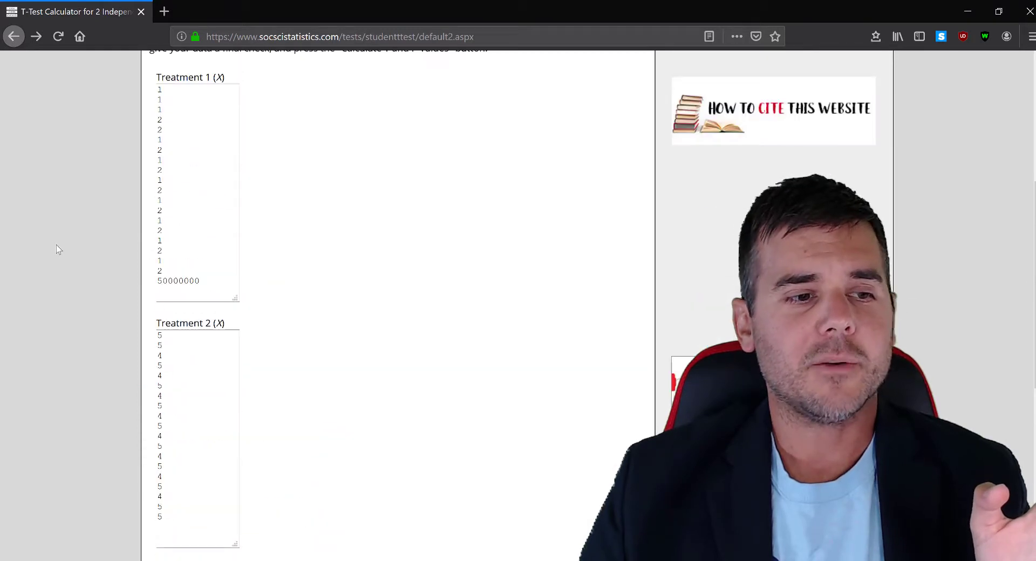
left_click(198, 281)
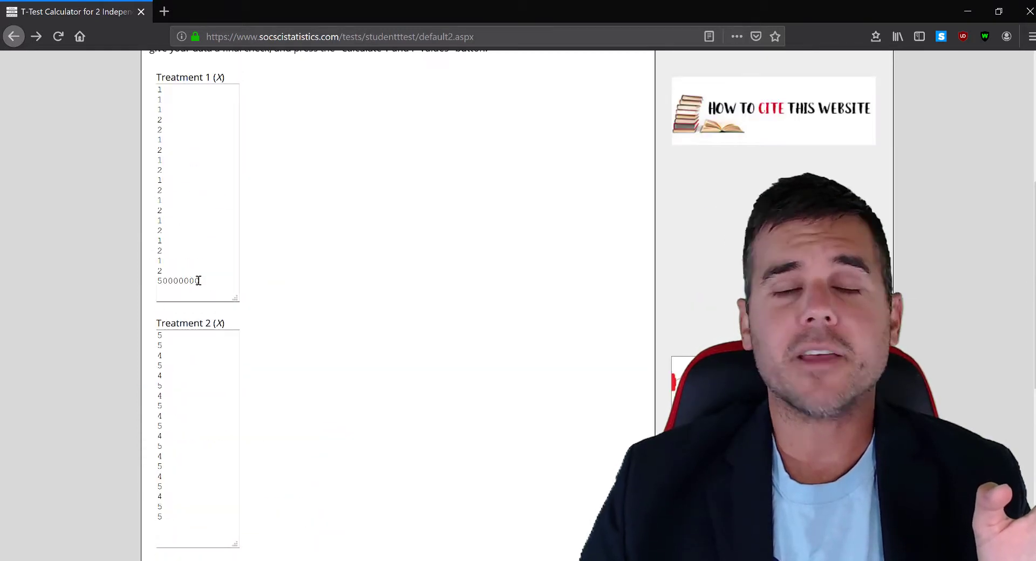
double_click(191, 281)
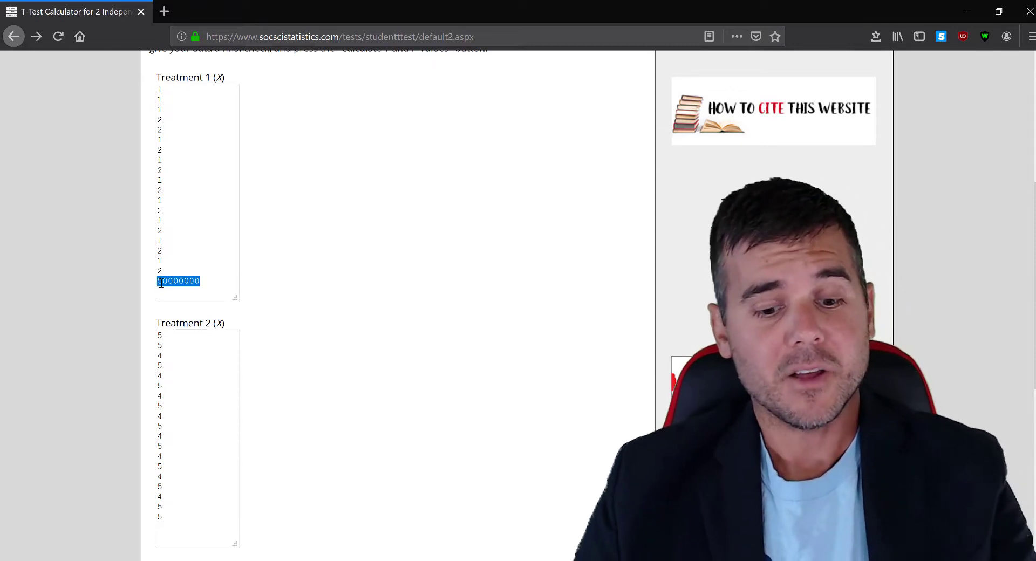
key("BackSpace")
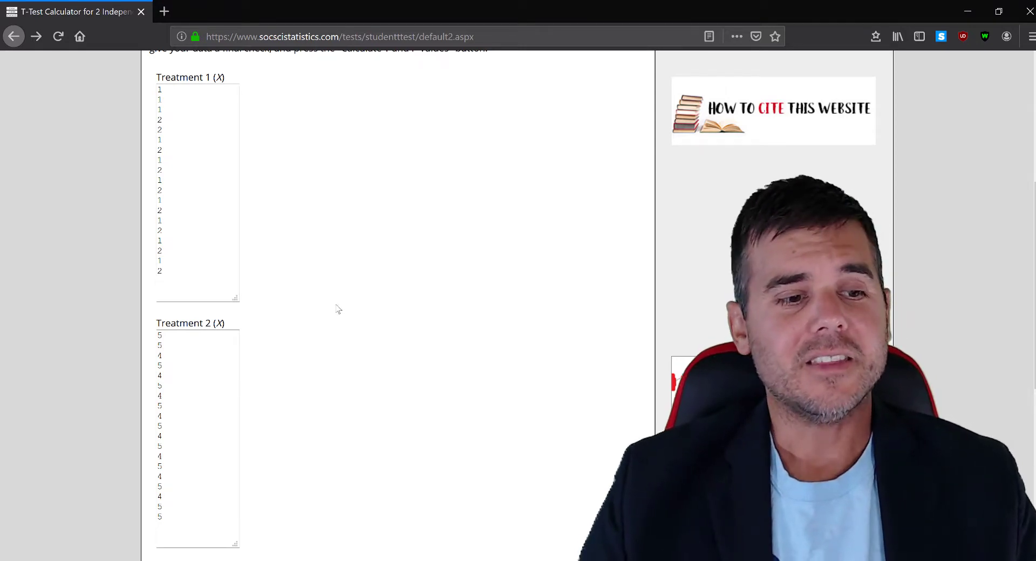
Recalculate the T and P values without the outlier and bring up the final t-test result.
scroll(337, 310, "down", 7)
left_click(233, 393)
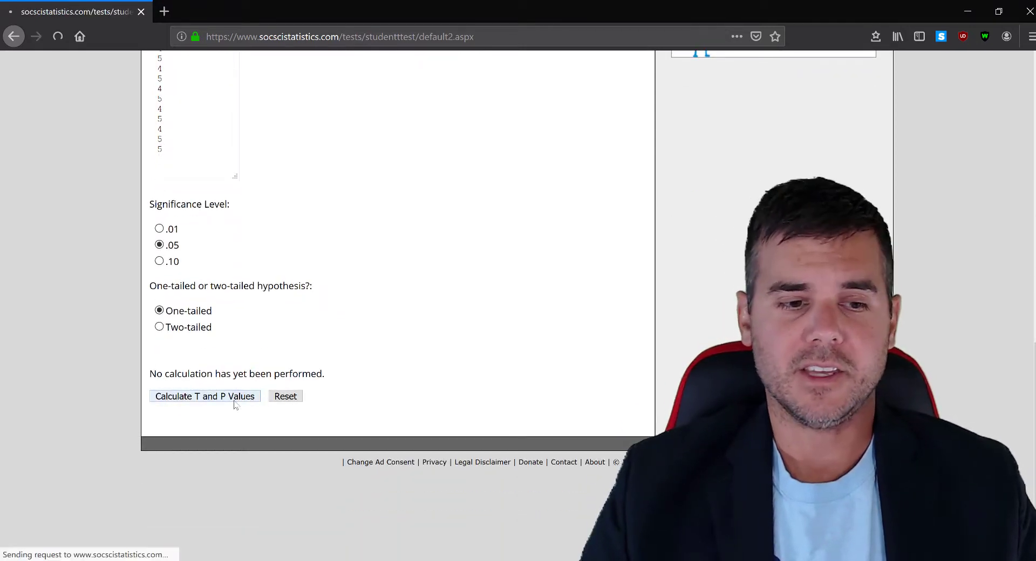
scroll(471, 319, "down", 5)
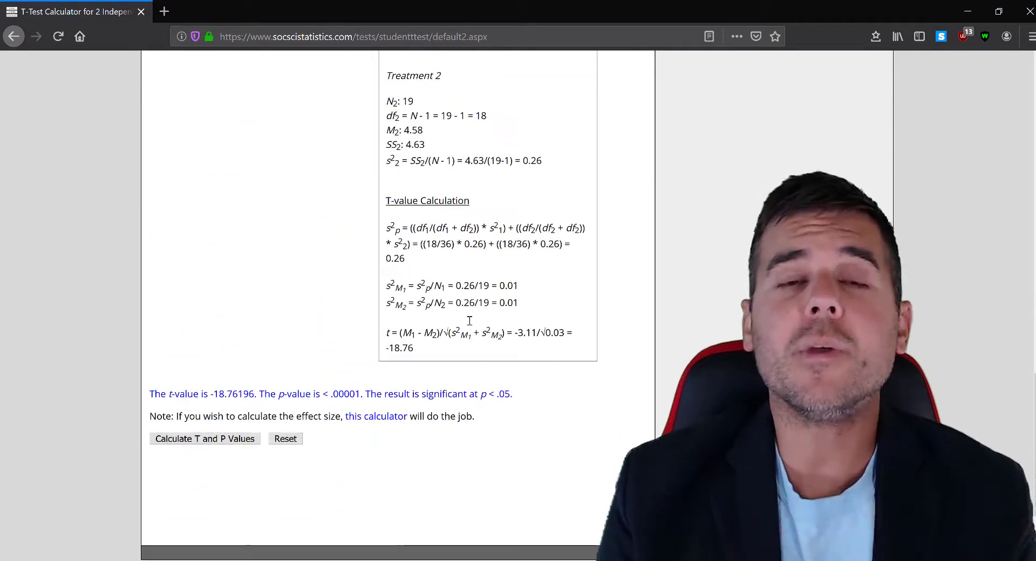